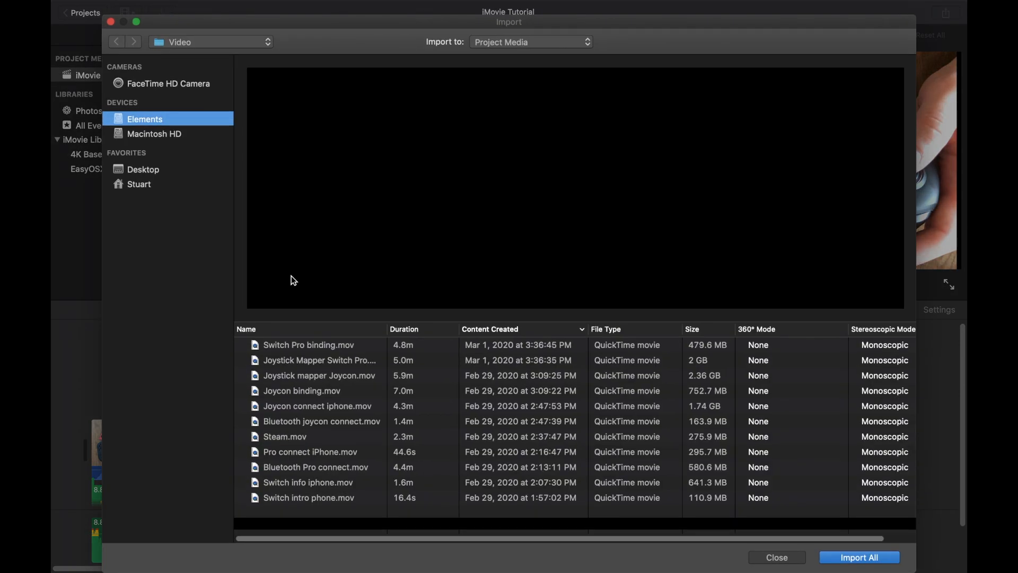
- Import the Joycon binding.mov and Joystick mapper Joycon.mov clips from the Elements device into the project media
{"action": "left_click", "coordinate": [299, 393]}
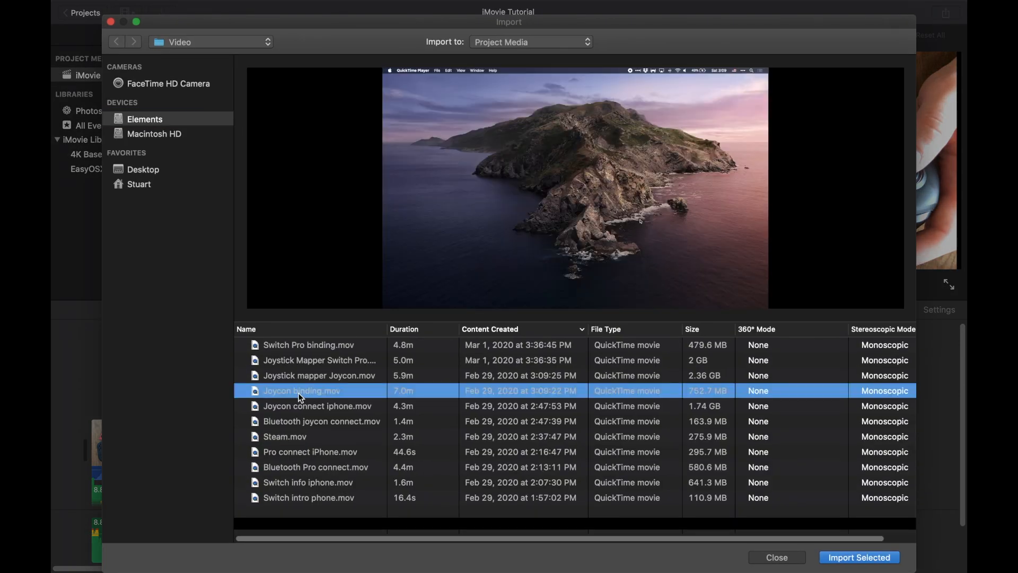
{"action": "left_click", "coordinate": [308, 377], "text": "shift"}
{"action": "left_click", "coordinate": [848, 557]}
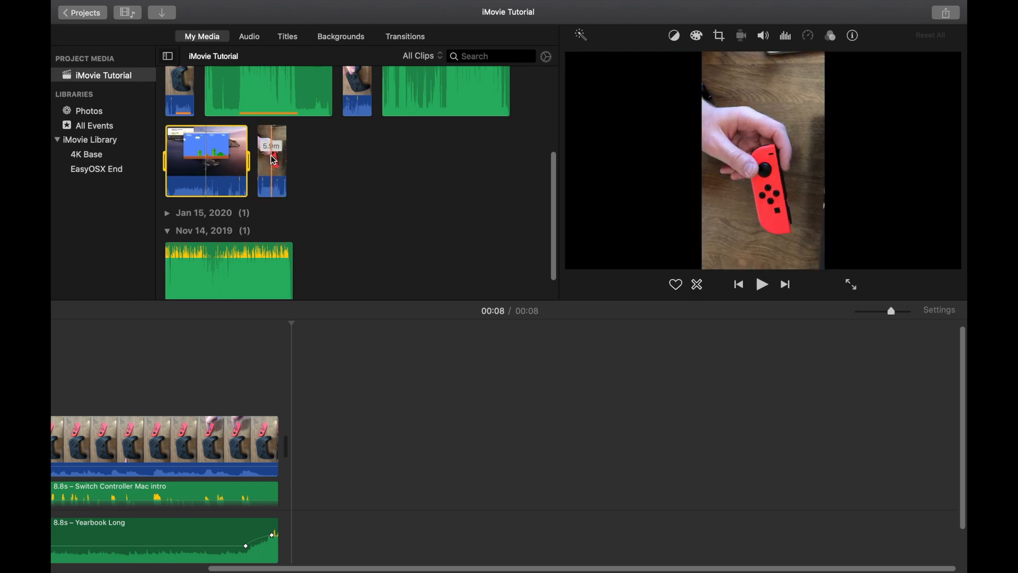
- Add the 7.0m screen-recording clip to the timeline right after the intro clip
{"action": "left_click", "coordinate": [207, 162]}
{"action": "left_click_drag", "start_coordinate": [207, 161], "coordinate": [295, 448]}
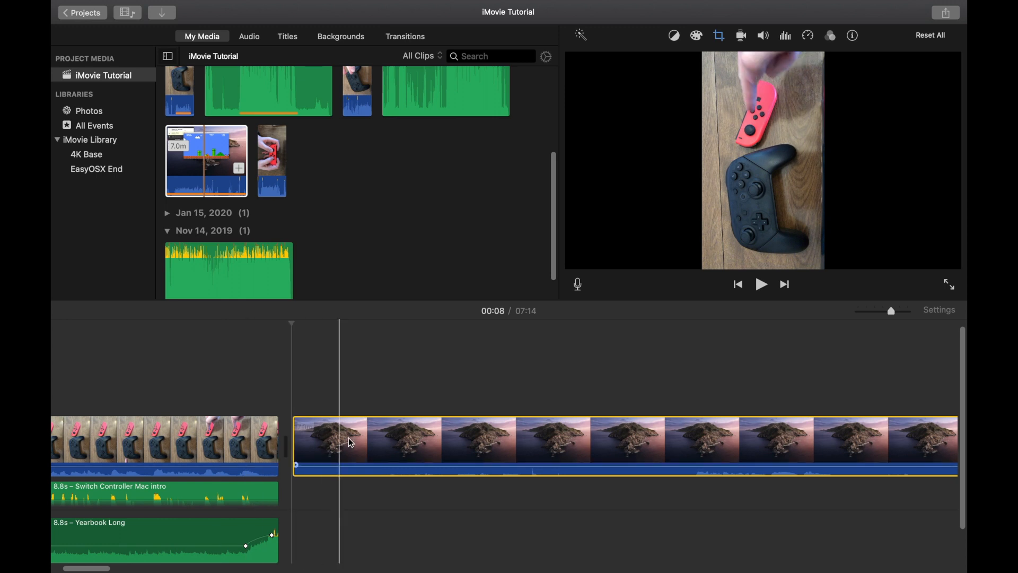
{"action": "key", "text": "Delete"}
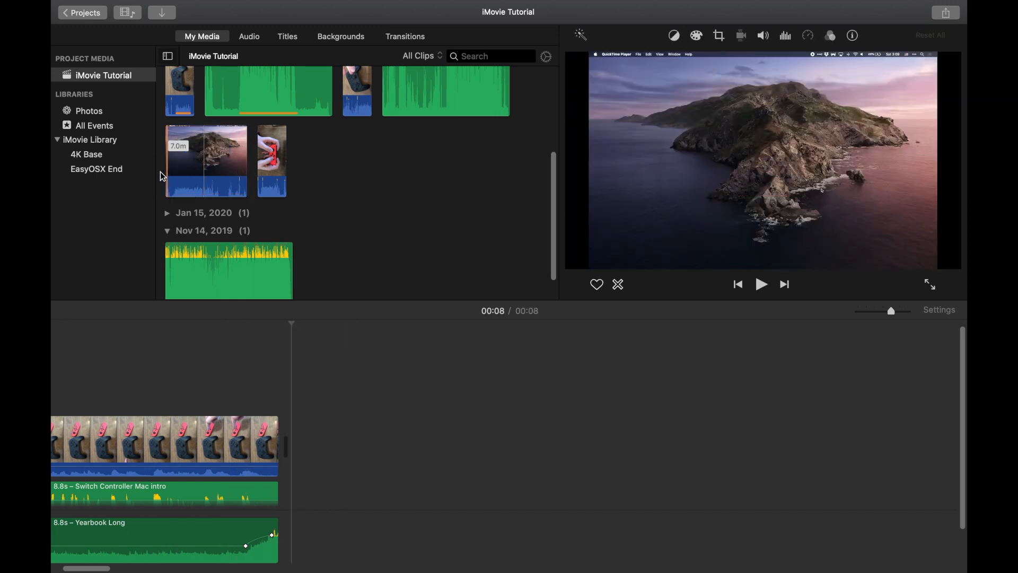
{"action": "left_click_drag", "start_coordinate": [164, 165], "coordinate": [303, 431]}
- Select a short range of the 5.9m Joycon clip and drop it above the start of the screen-recording clip
{"action": "left_click", "coordinate": [271, 167]}
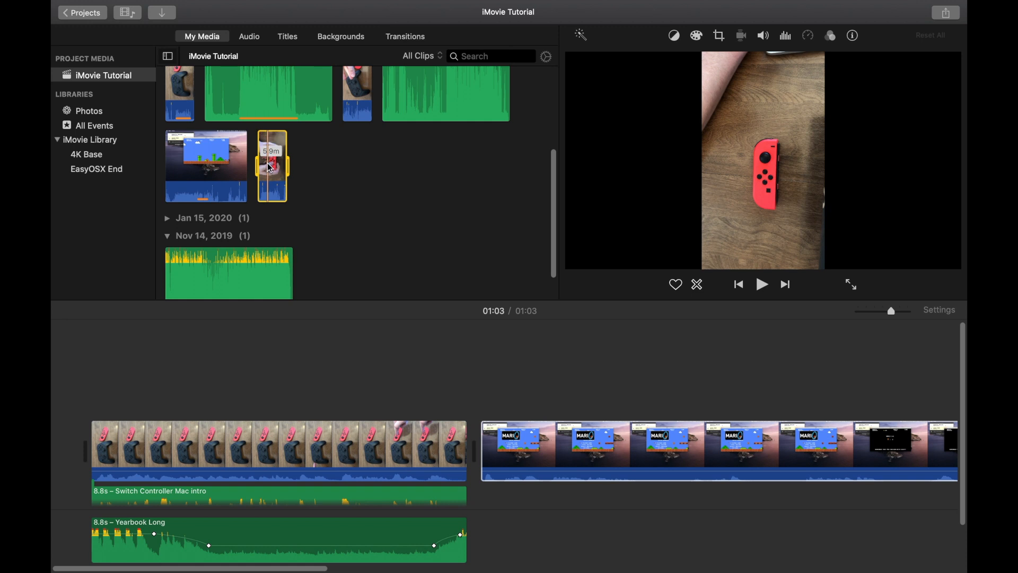
{"action": "key", "text": "super+equal"}
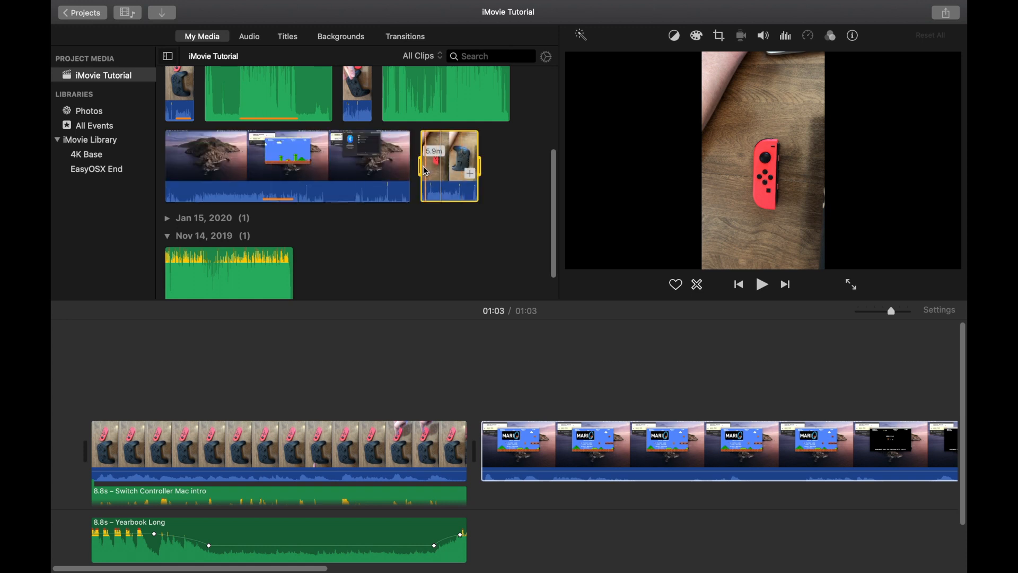
{"action": "left_click_drag", "start_coordinate": [422, 167], "coordinate": [457, 168]}
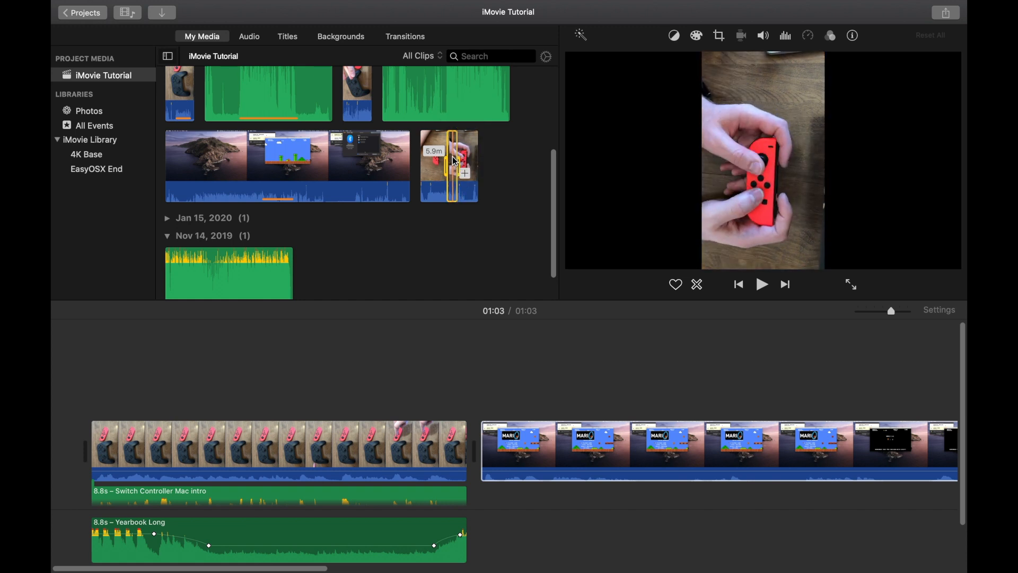
{"action": "left_click_drag", "start_coordinate": [455, 161], "coordinate": [483, 398]}
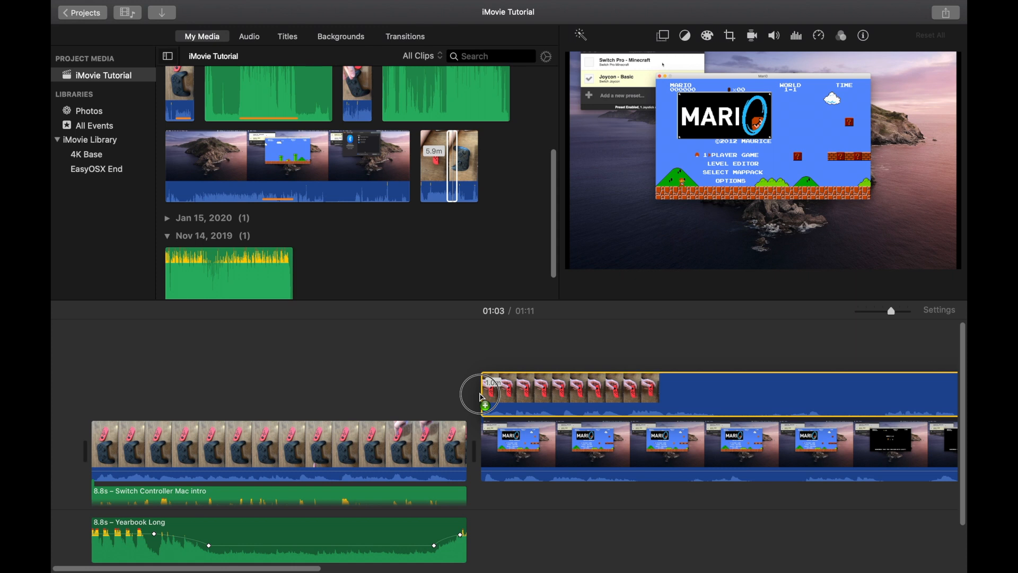
{"action": "left_click_drag", "start_coordinate": [483, 397], "coordinate": [482, 398]}
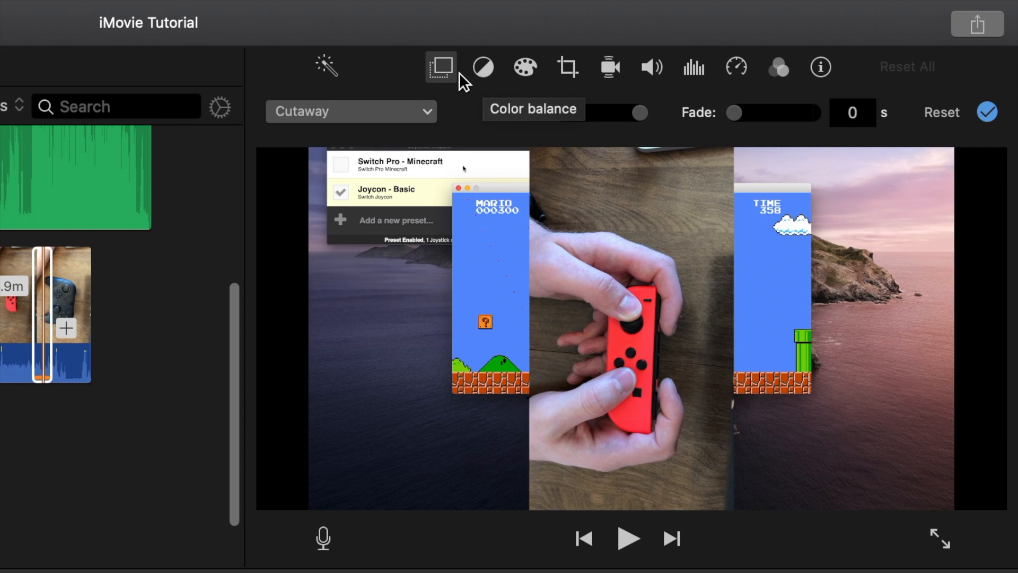
- Set the overlay style of the Joycon clip to Picture in Picture
{"action": "left_click", "coordinate": [396, 110]}
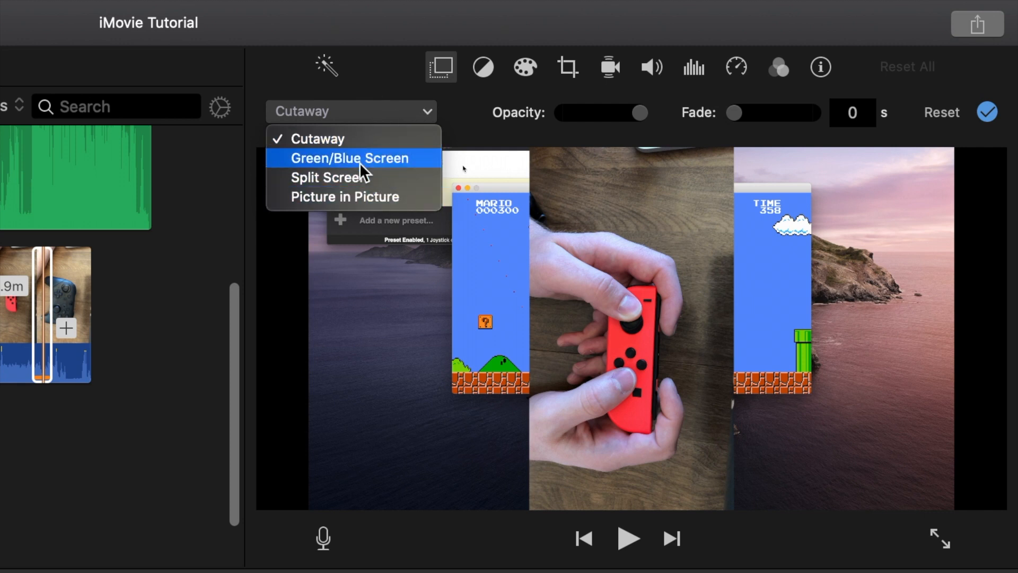
{"action": "left_click", "coordinate": [408, 197]}
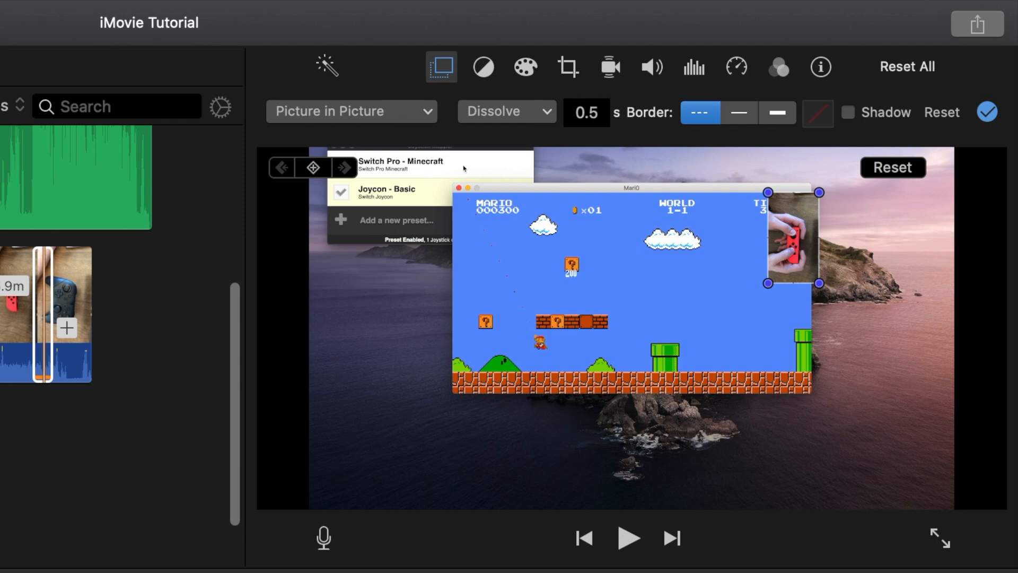
- Rotate the Joycon overlay clip counterclockwise to make it horizontal
{"action": "left_click", "coordinate": [570, 78]}
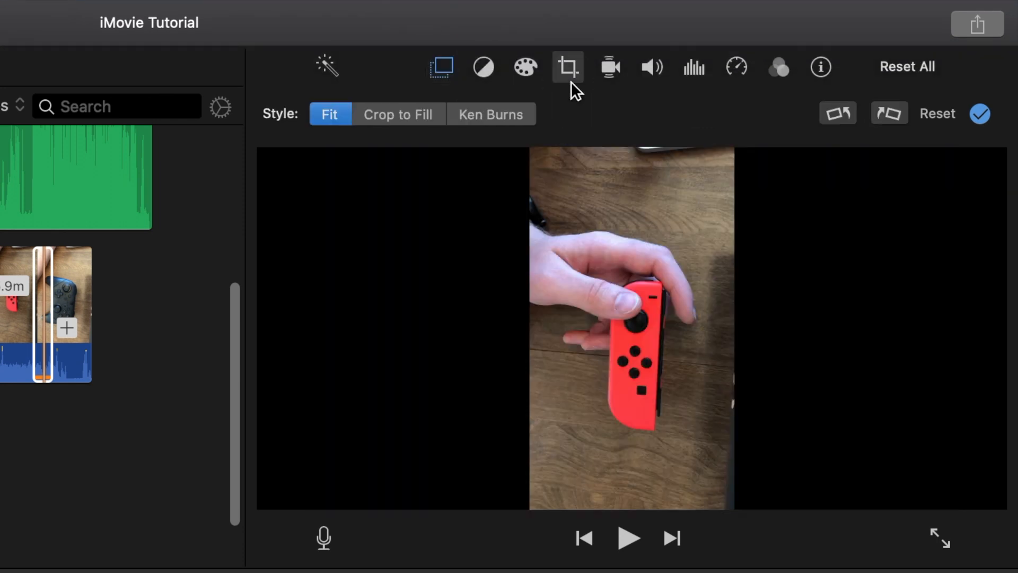
{"action": "left_click", "coordinate": [842, 113]}
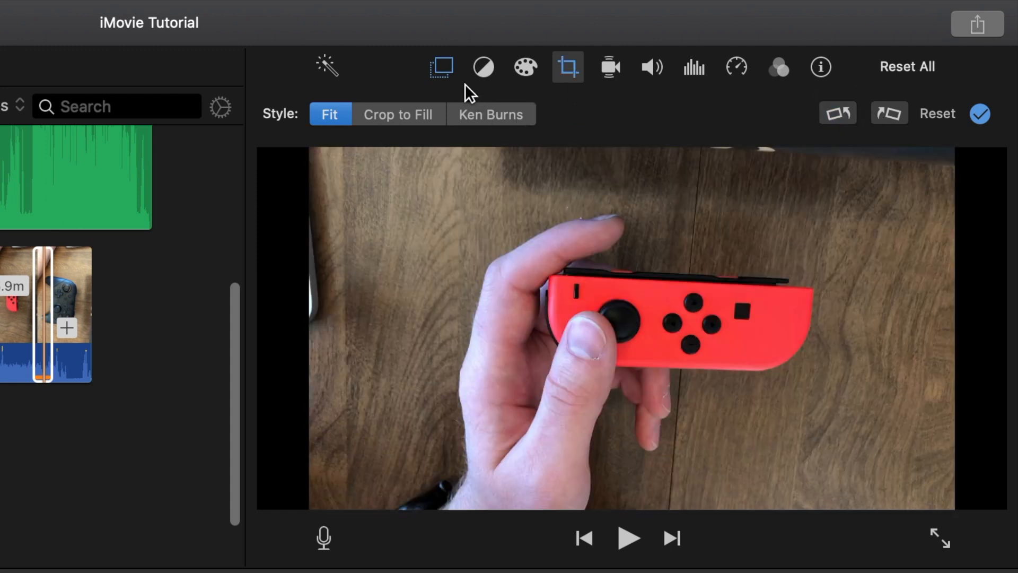
{"action": "left_click", "coordinate": [443, 68]}
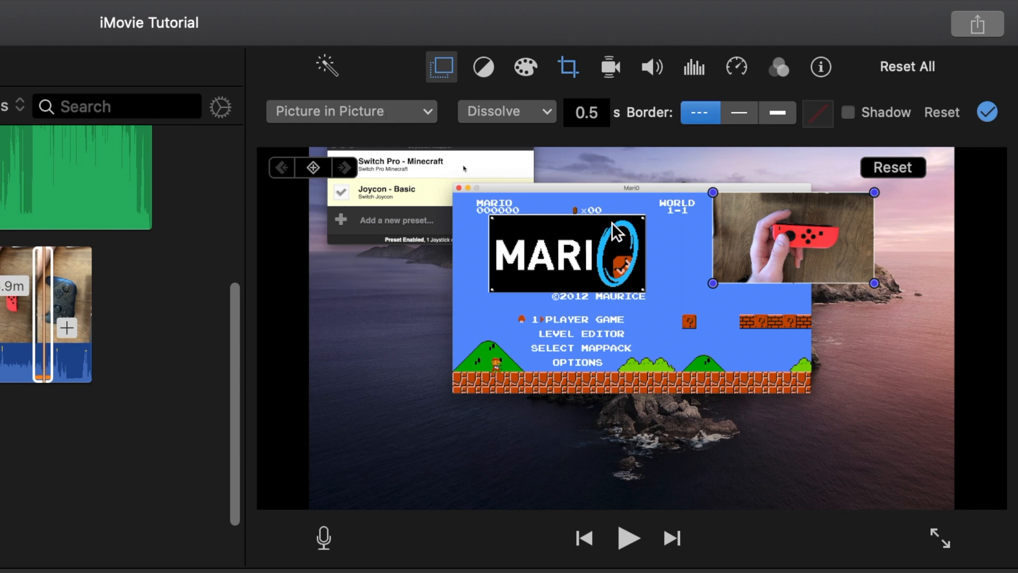
- Move the picture-in-picture inset to the top-right corner of the frame
{"action": "left_click_drag", "start_coordinate": [785, 241], "coordinate": [850, 199]}
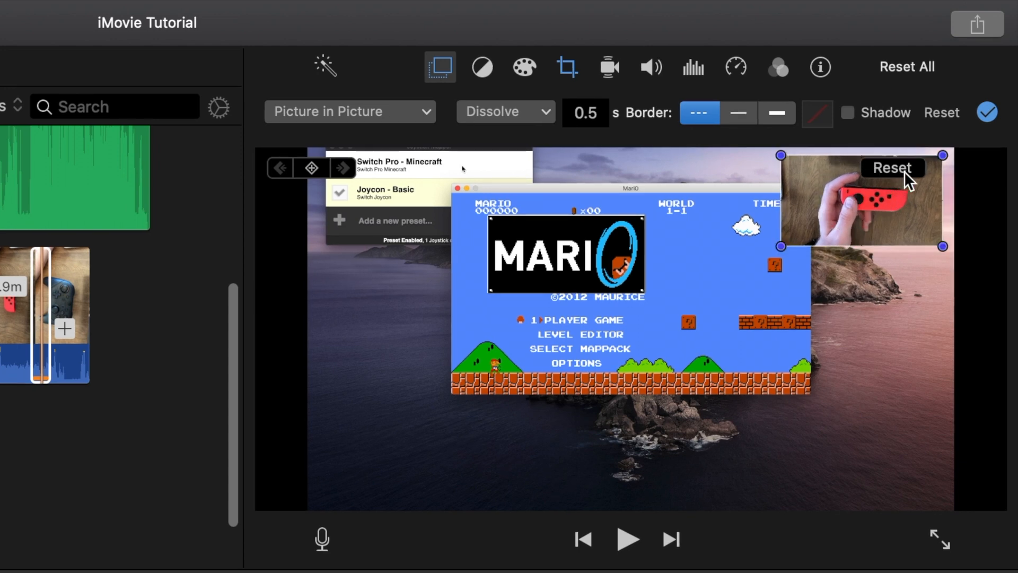
{"action": "left_click", "coordinate": [904, 170]}
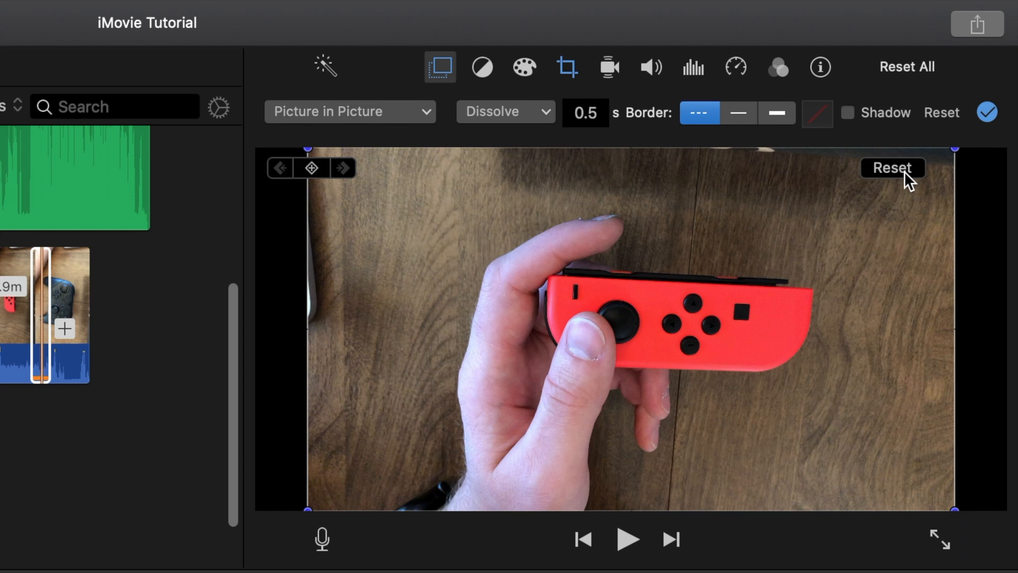
{"action": "left_click", "coordinate": [905, 171]}
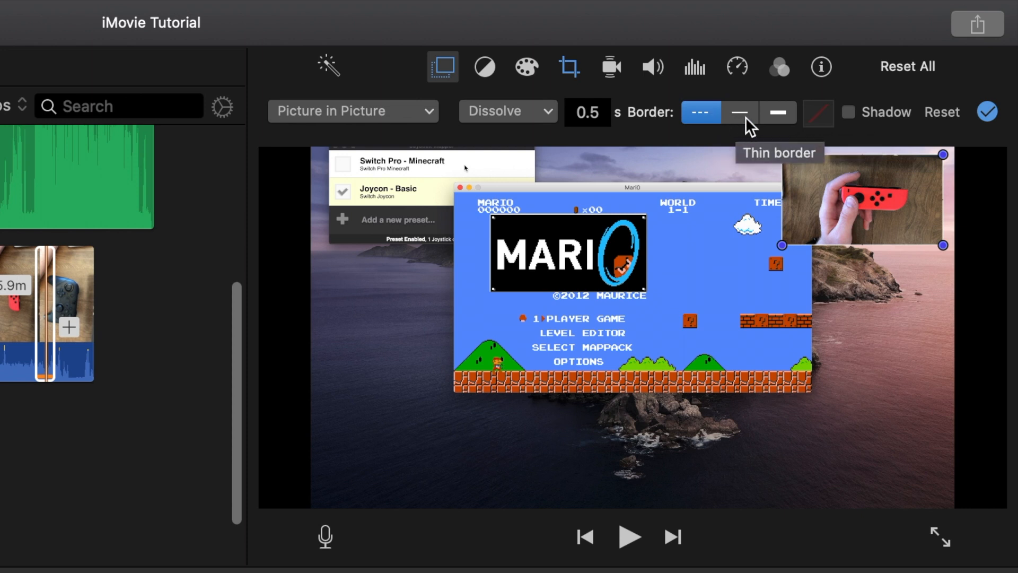
- Give the inset a thick border in Maraschino red
{"action": "left_click", "coordinate": [781, 113]}
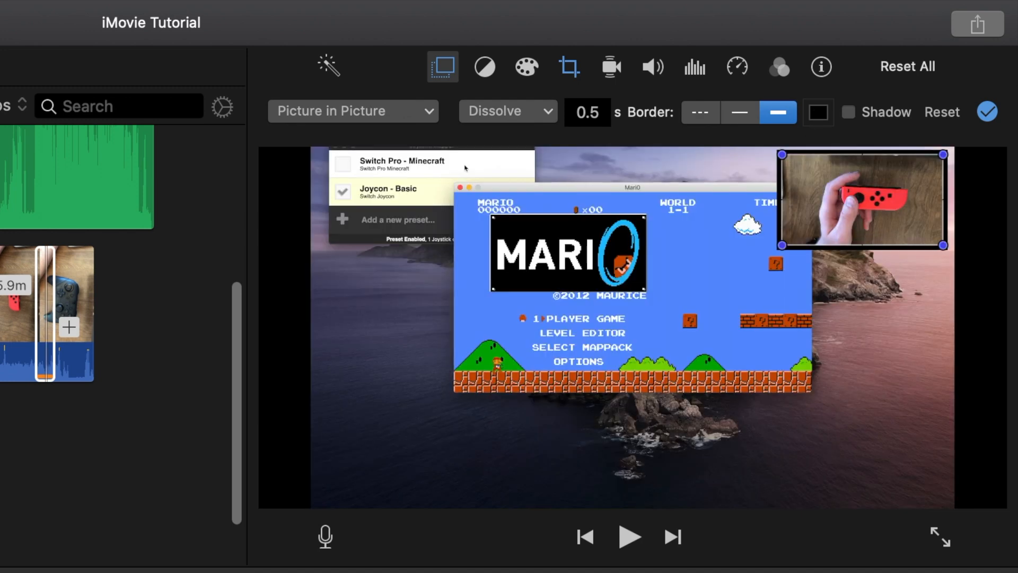
{"action": "mouse_move", "coordinate": [212, 233]}
{"action": "left_mouse_down"}
{"action": "mouse_move", "coordinate": [137, 170]}
{"action": "mouse_move", "coordinate": [130, 146]}
{"action": "left_mouse_up"}
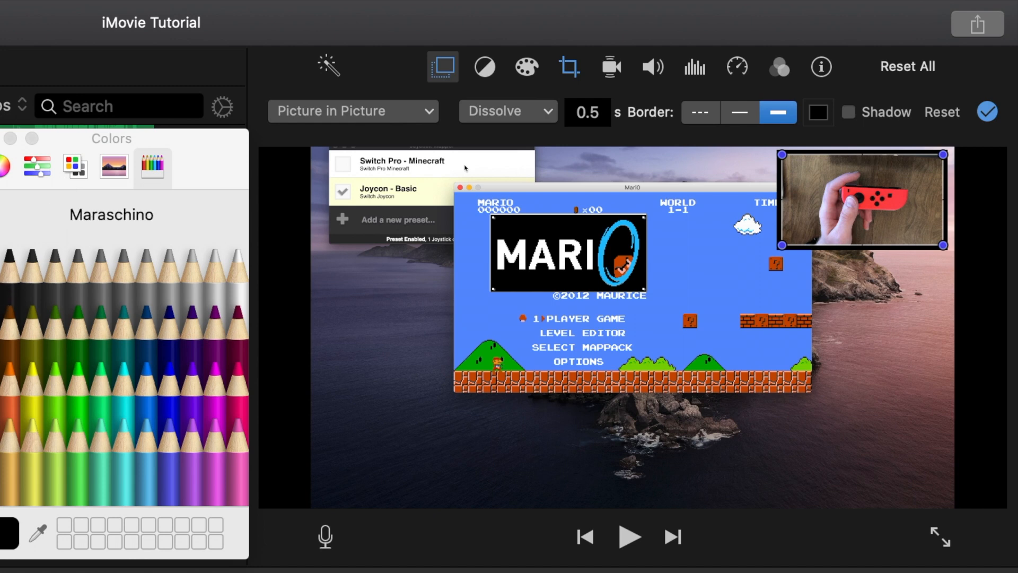
{"action": "left_click", "coordinate": [0, 387]}
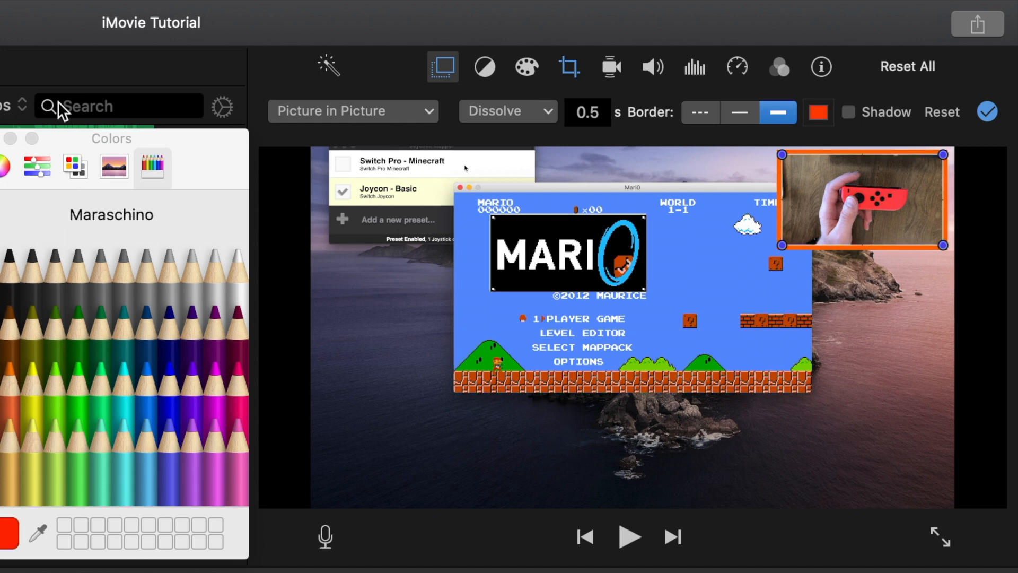
{"action": "left_click", "coordinate": [0, 139]}
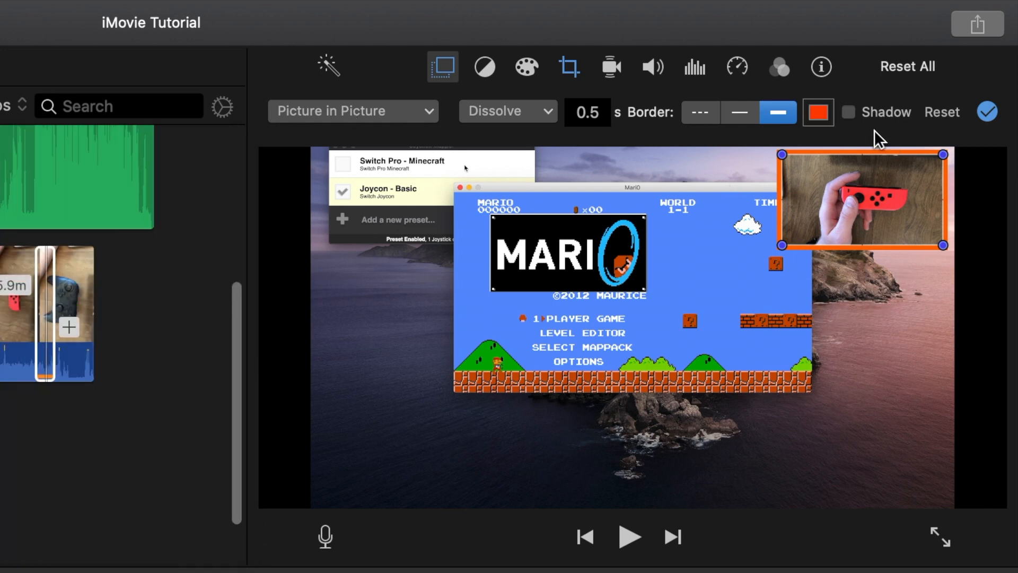
- Turn on the inset's shadow, then reset the overlay settings and undo that reset
{"action": "left_click", "coordinate": [849, 112]}
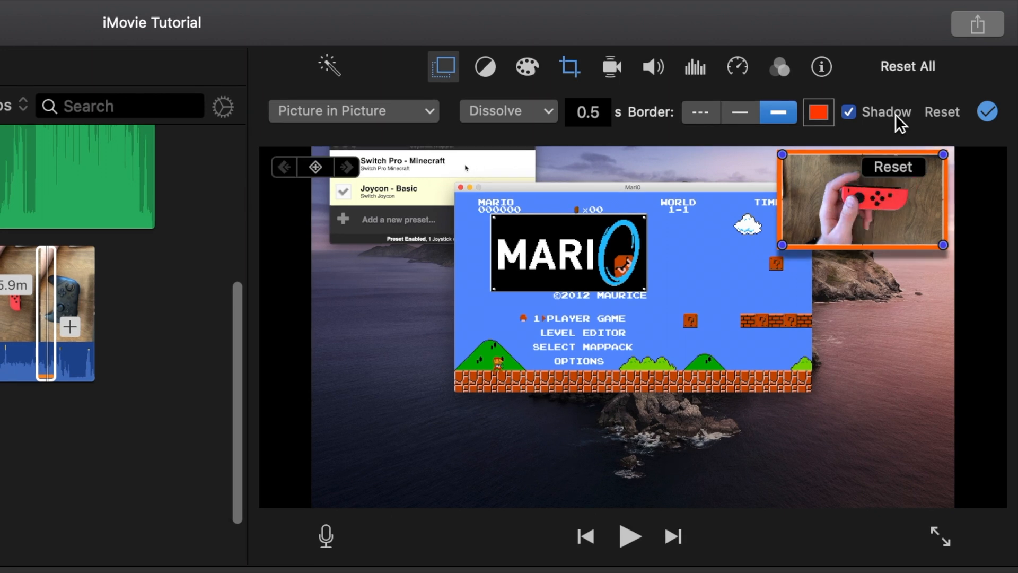
{"action": "left_click", "coordinate": [936, 112]}
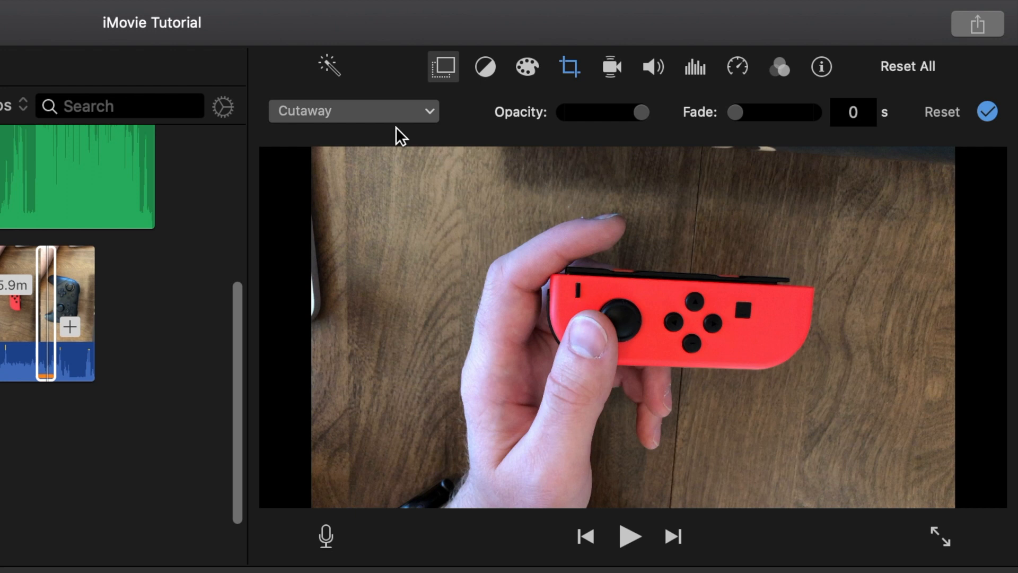
{"action": "key", "text": "super+z"}
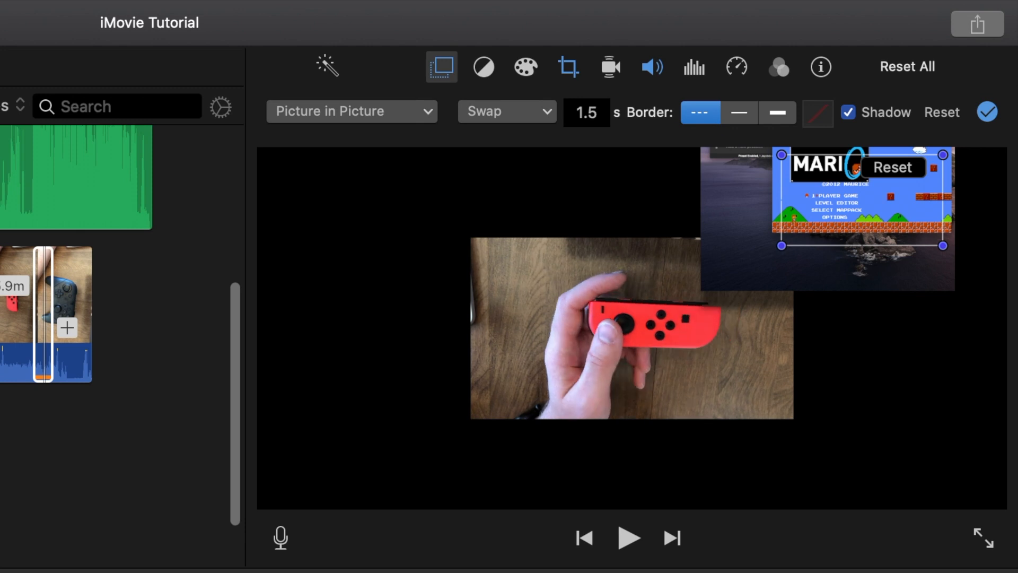
- Set the overlay transition to Dissolve with a duration of 0.5 s
{"action": "left_click", "coordinate": [501, 110]}
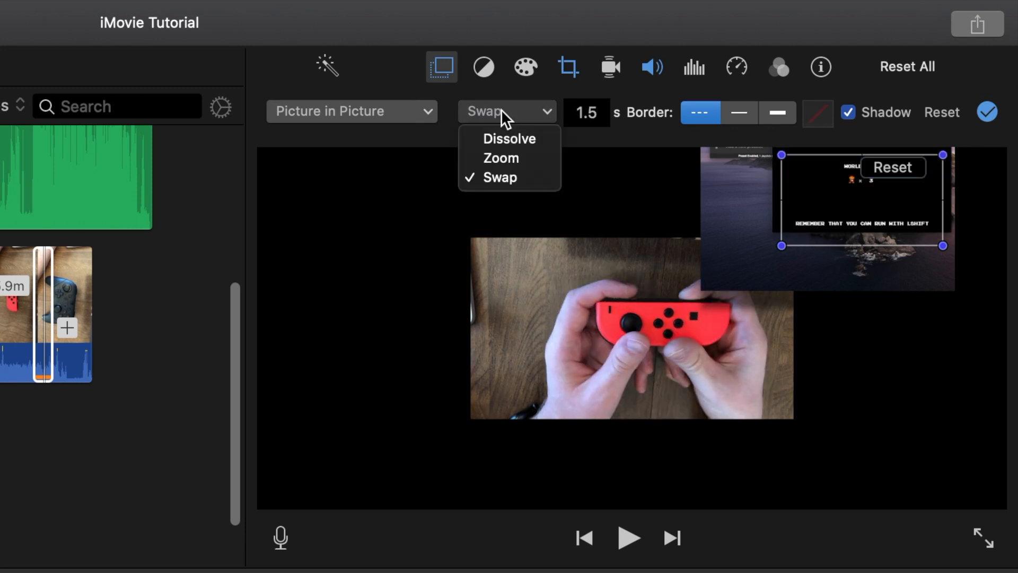
{"action": "left_click", "coordinate": [494, 134]}
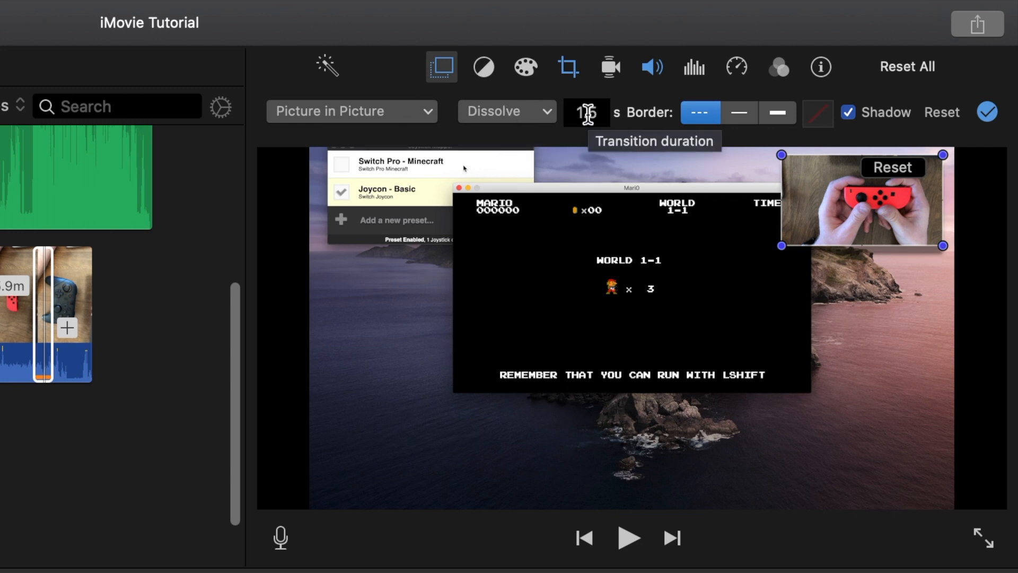
{"action": "double_click", "coordinate": [587, 113]}
{"action": "type", "text": ".5"}
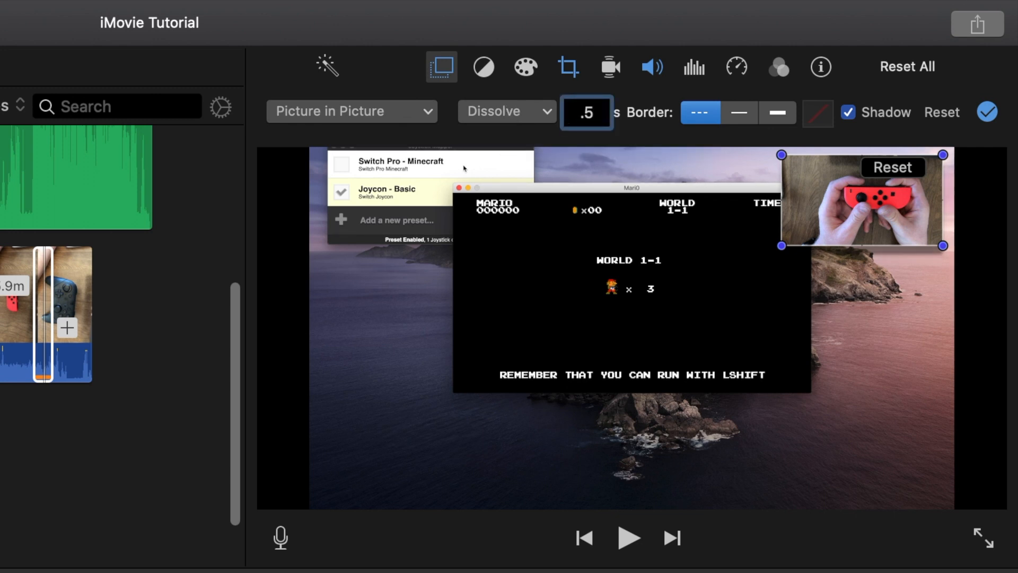
{"action": "key", "text": "Return"}
{"action": "left_click", "coordinate": [660, 88]}
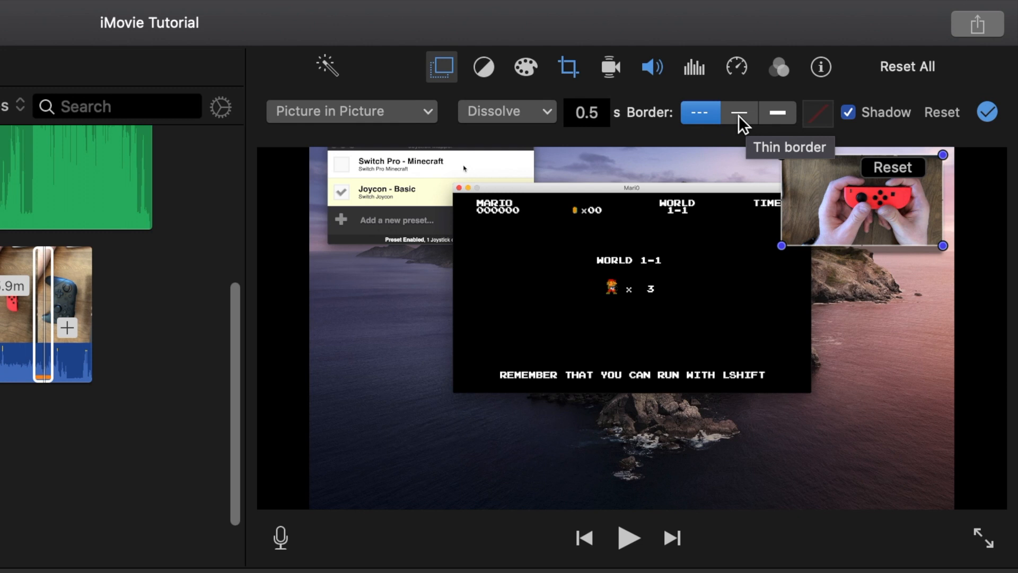
- Give the inset a thick border in Licorice black
{"action": "left_click", "coordinate": [778, 114]}
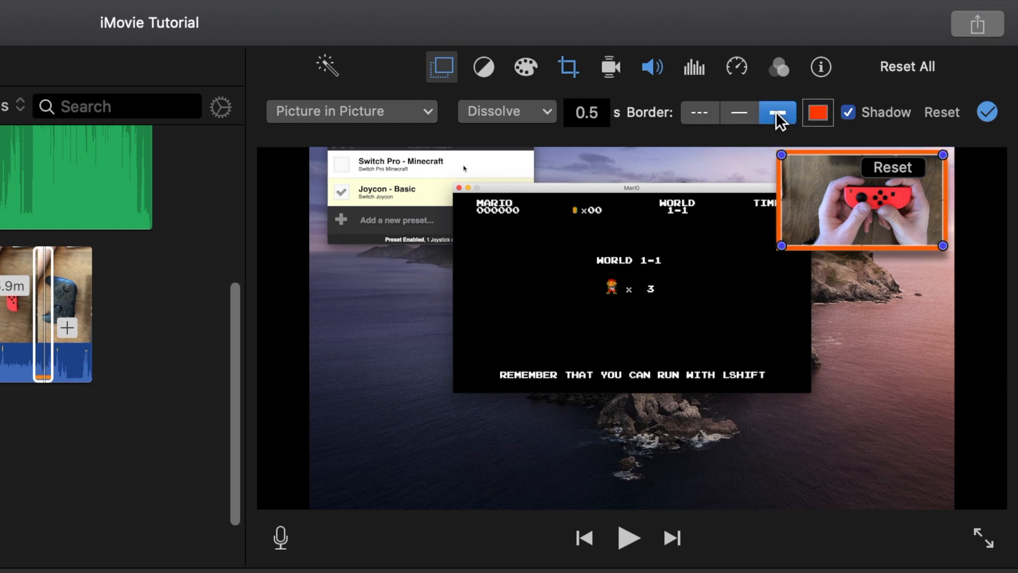
{"action": "left_click", "coordinate": [815, 112]}
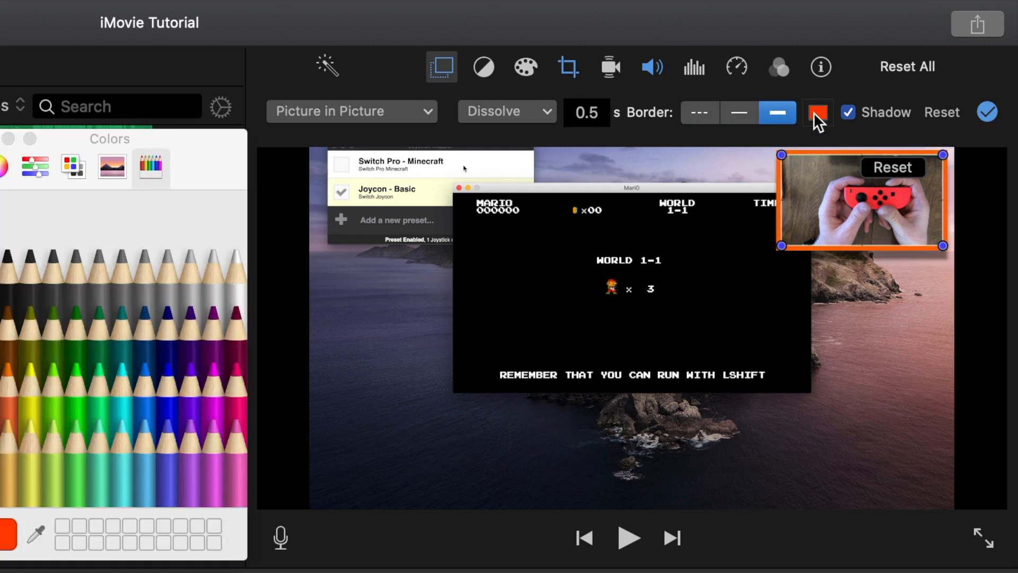
{"action": "left_click", "coordinate": [7, 260]}
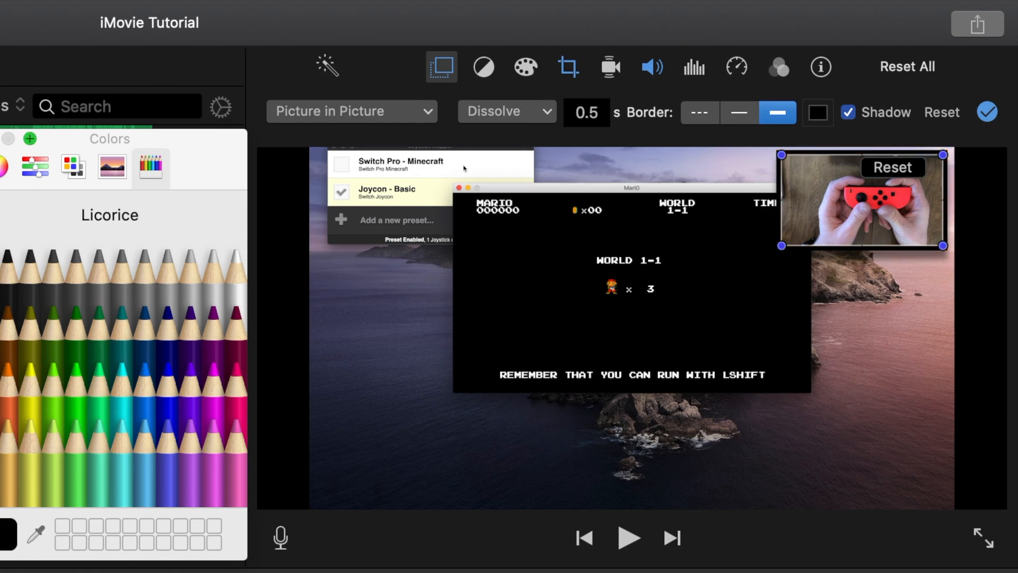
{"action": "left_click", "coordinate": [8, 139]}
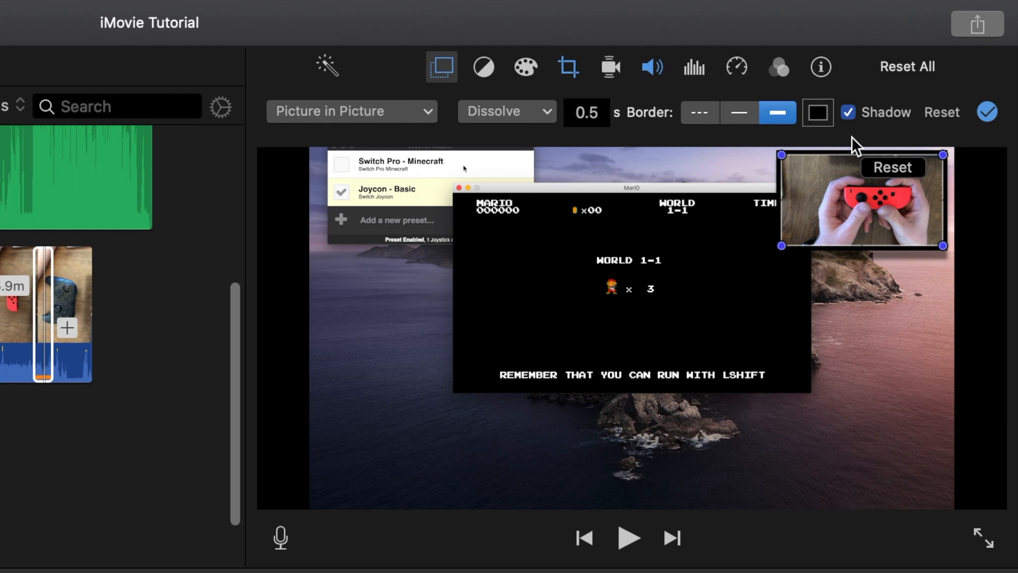
- Turn off the inset's shadow
{"action": "left_click", "coordinate": [832, 312]}
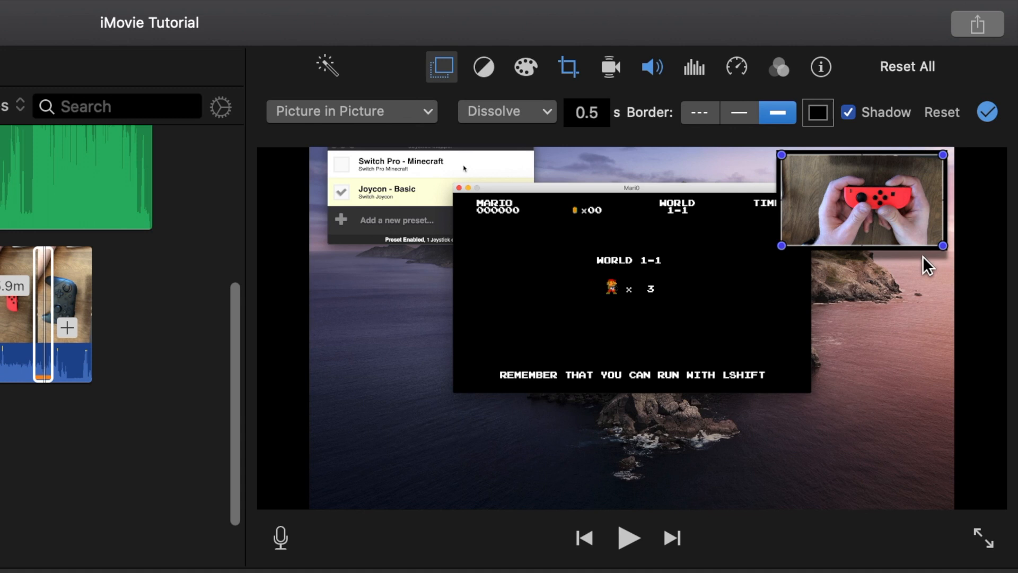
{"action": "left_click", "coordinate": [850, 111]}
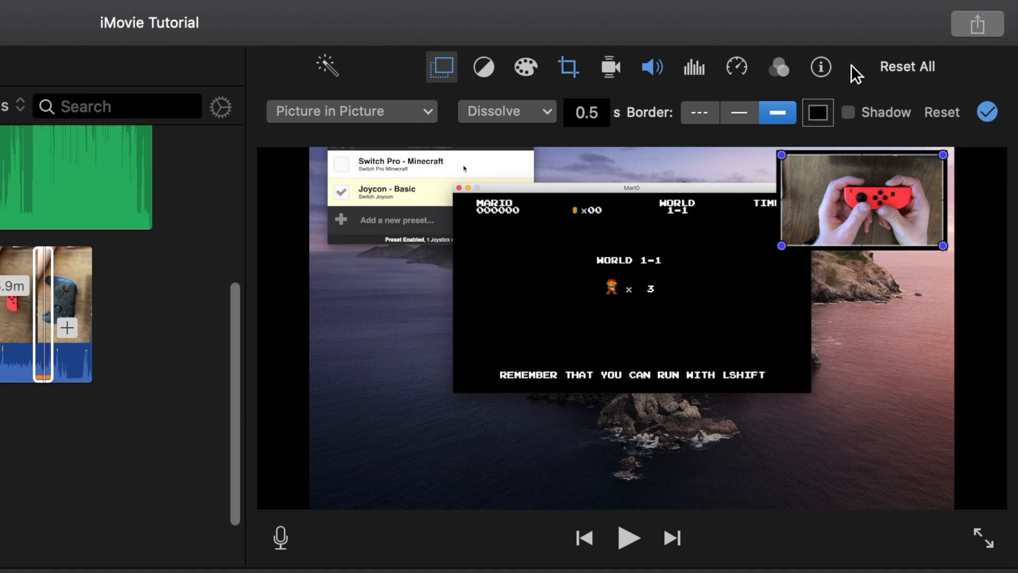